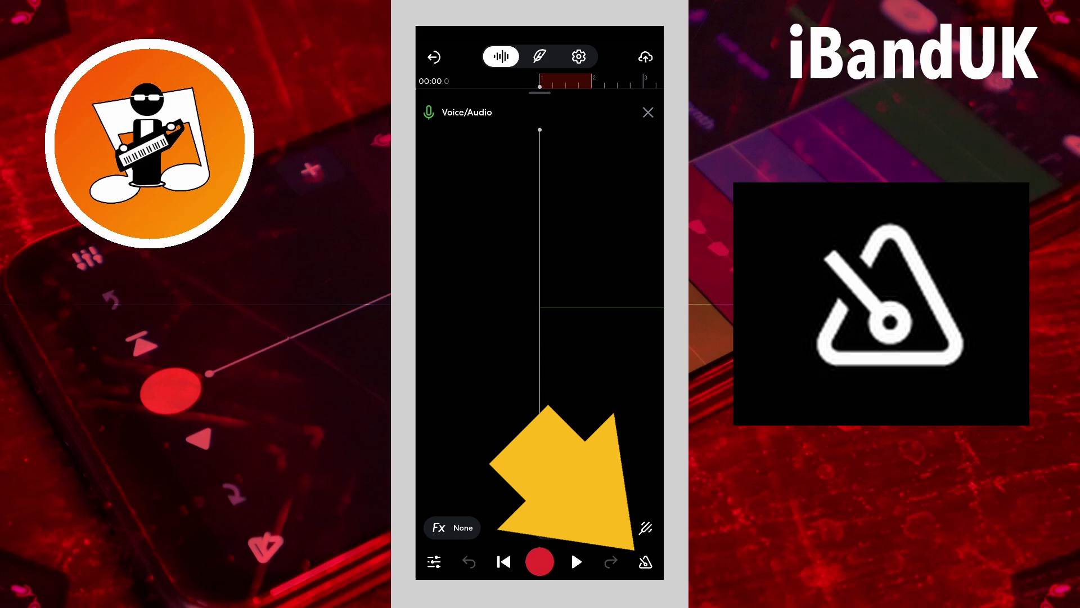
Step: Turn on the metronome, play it briefly, and return the timeline to 00:00.0
left_click(646, 561)
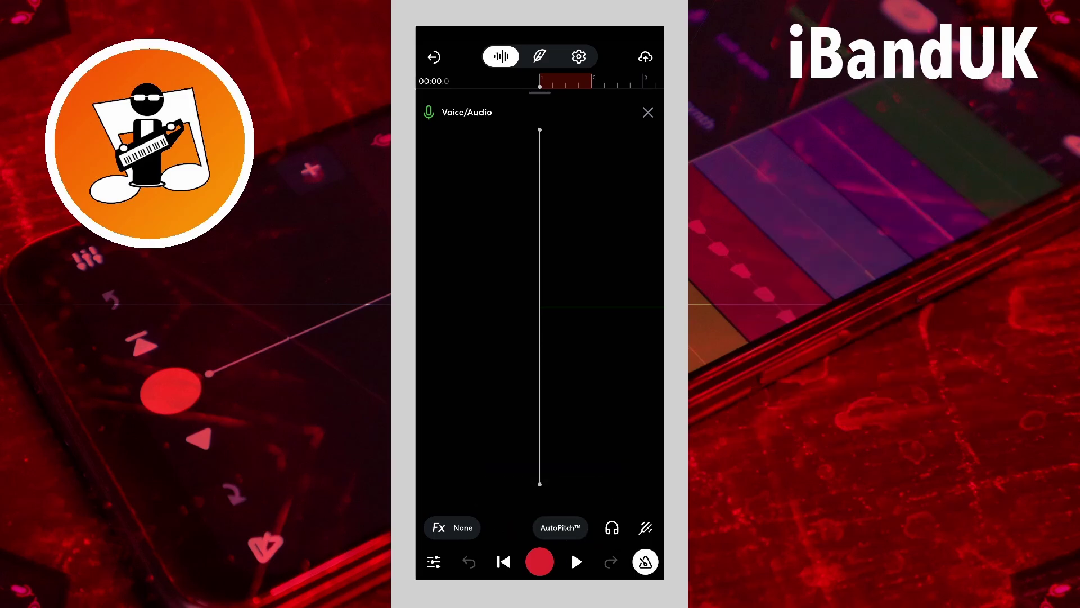
left_click(577, 561)
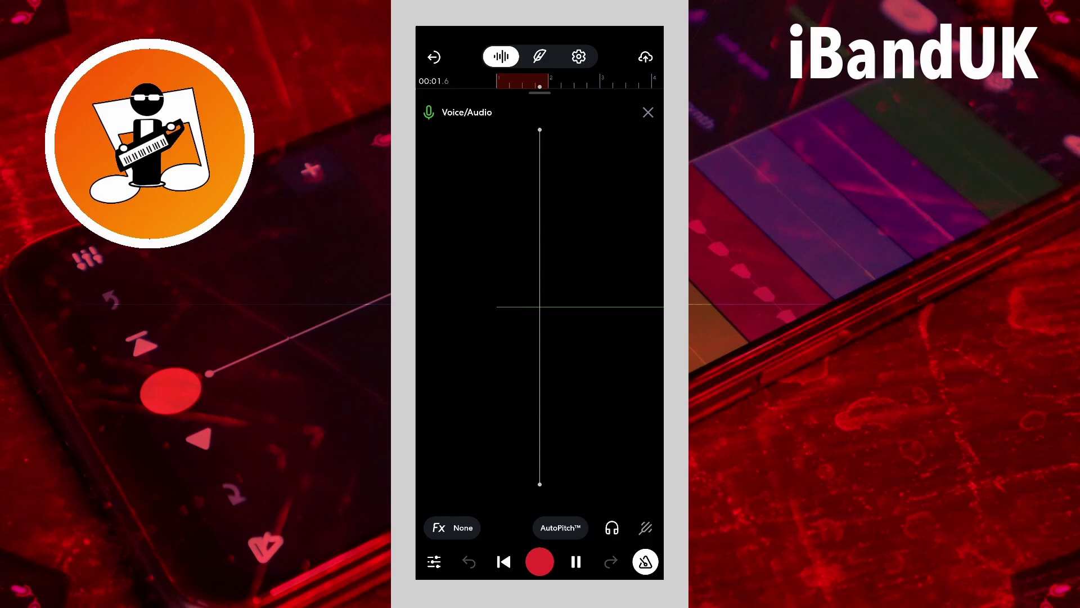
left_click(577, 562)
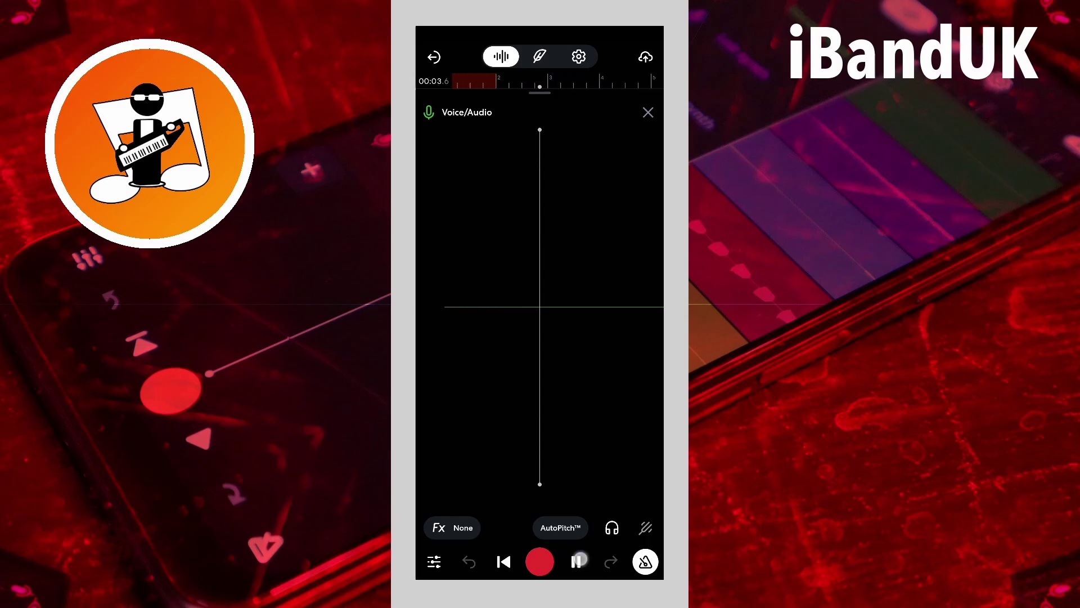
left_click(503, 561)
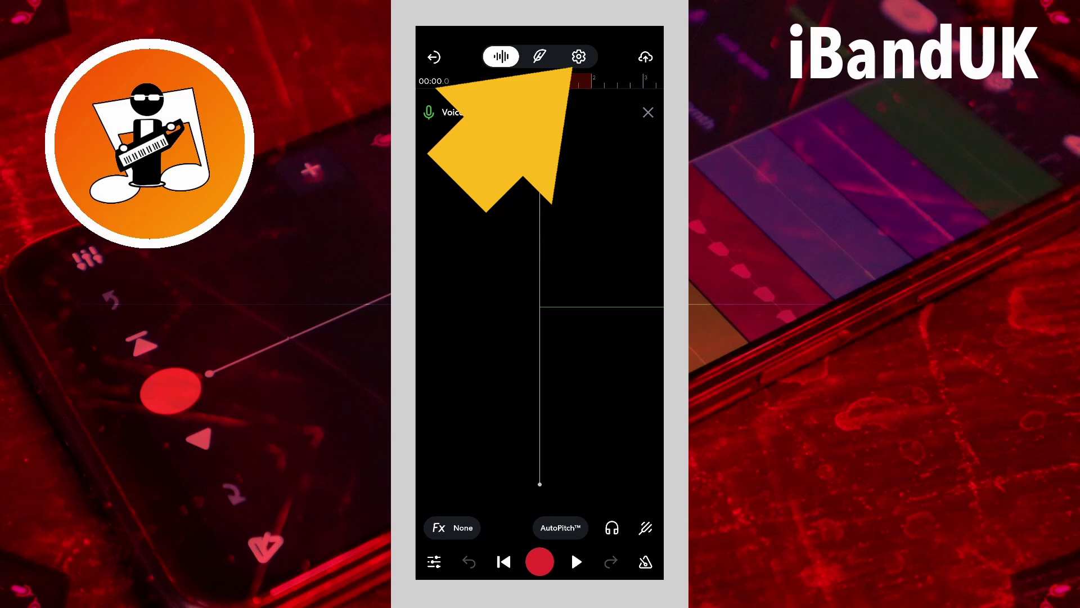
Step: In Studio Settings, raise Metronome Volume to 70% and test-play the louder click
left_click(579, 57)
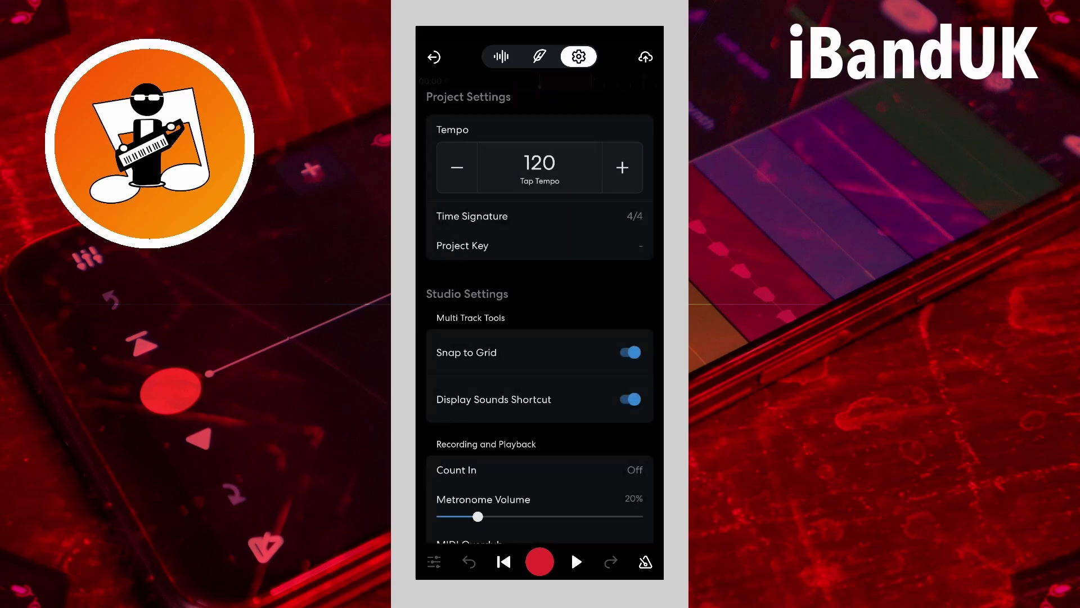
left_click_drag(577, 438, 568, 256)
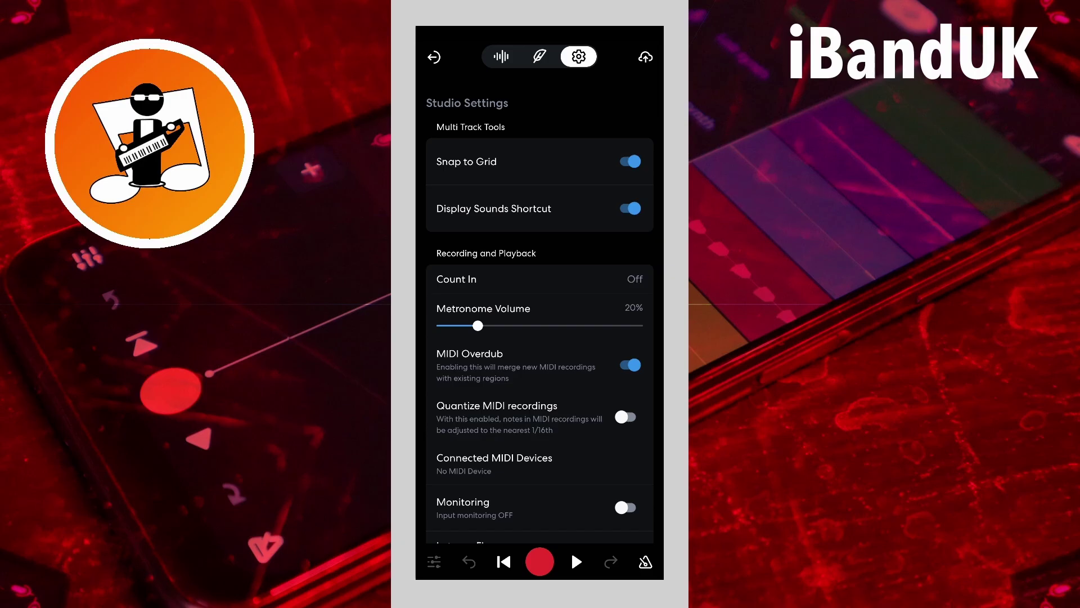
left_click_drag(478, 326, 581, 326)
left_click(646, 562)
left_click(576, 561)
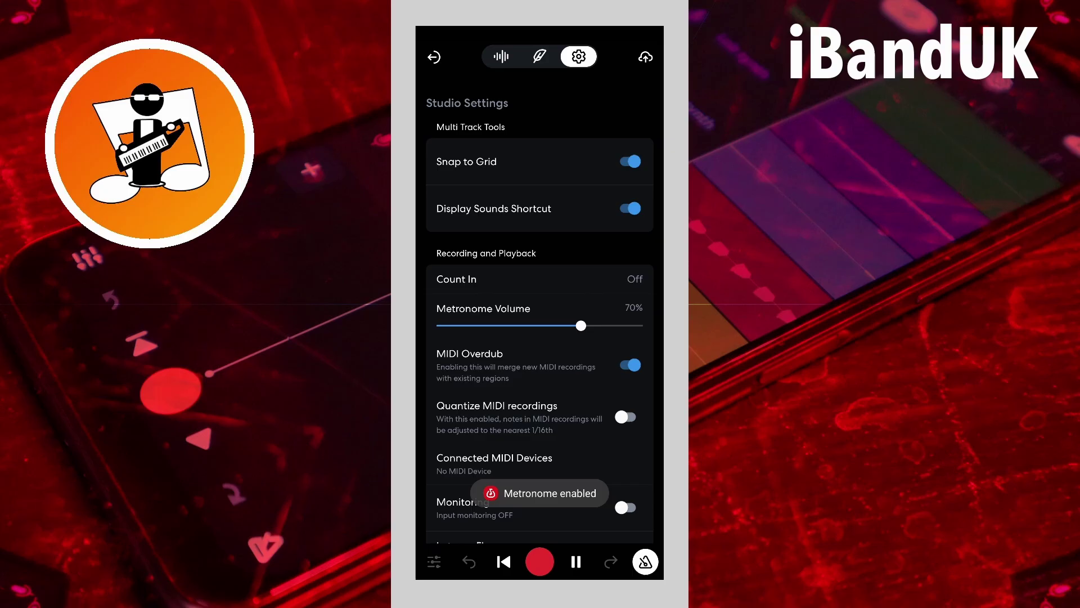
left_click(577, 561)
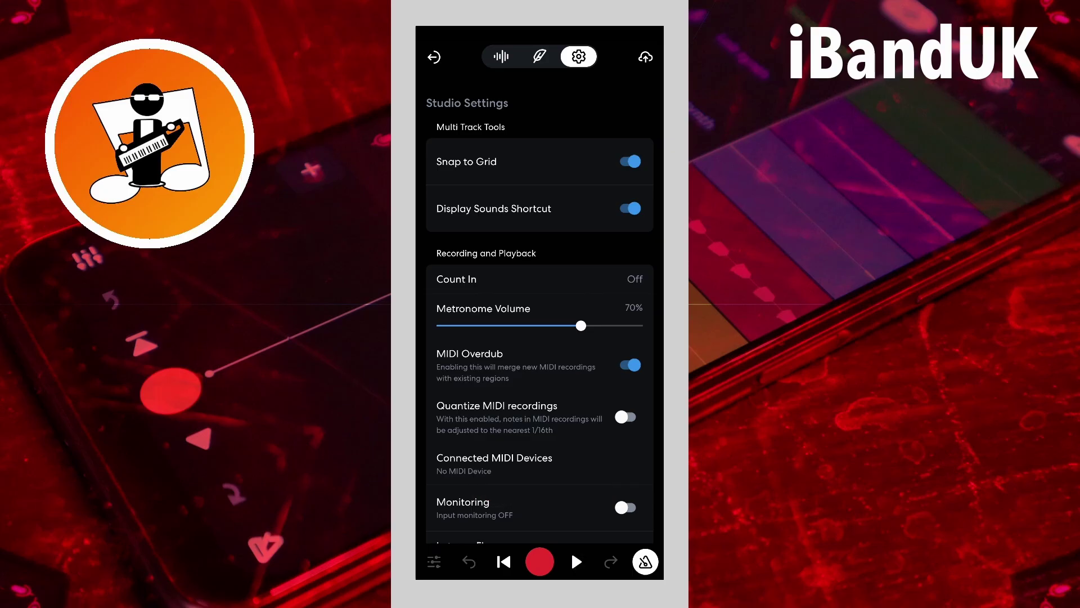
Step: Lower Metronome Volume to 14% and test-play the quieter click
left_click_drag(581, 326, 465, 325)
left_click(577, 561)
left_click(577, 561)
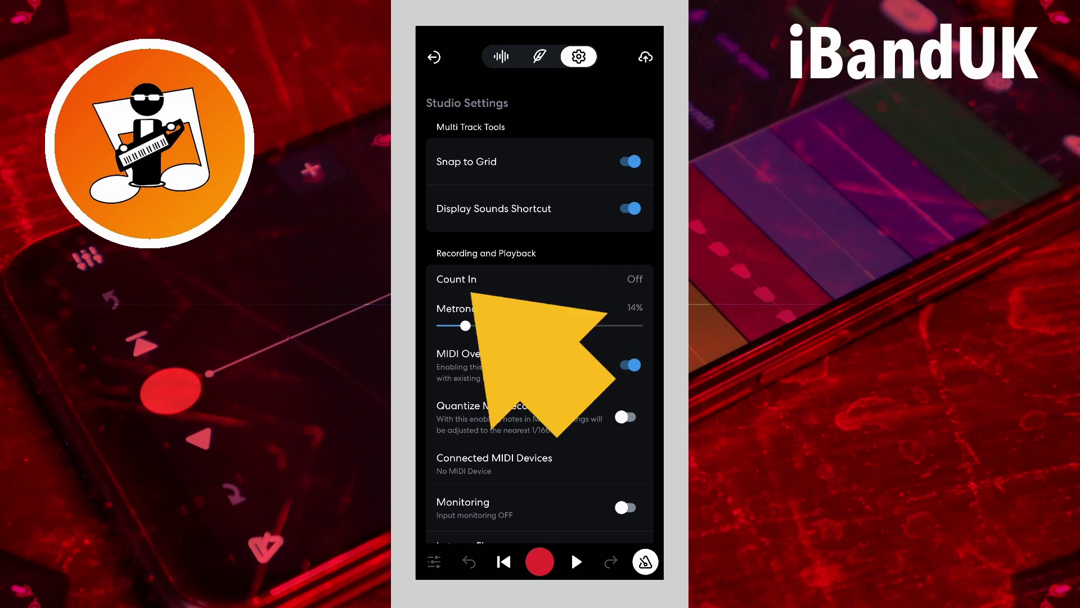
left_click(467, 273)
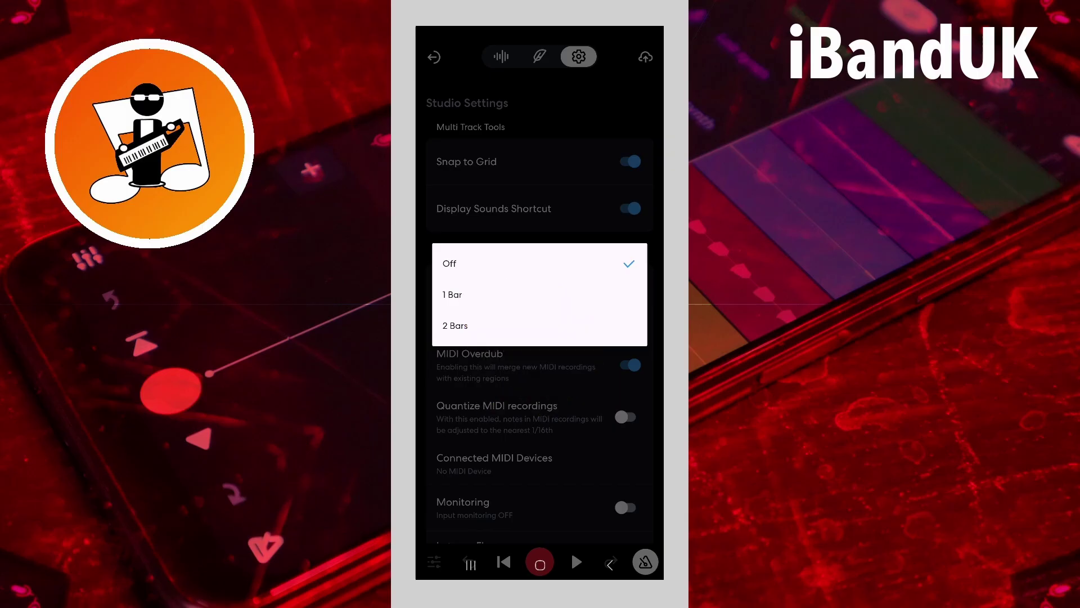
left_click(455, 264)
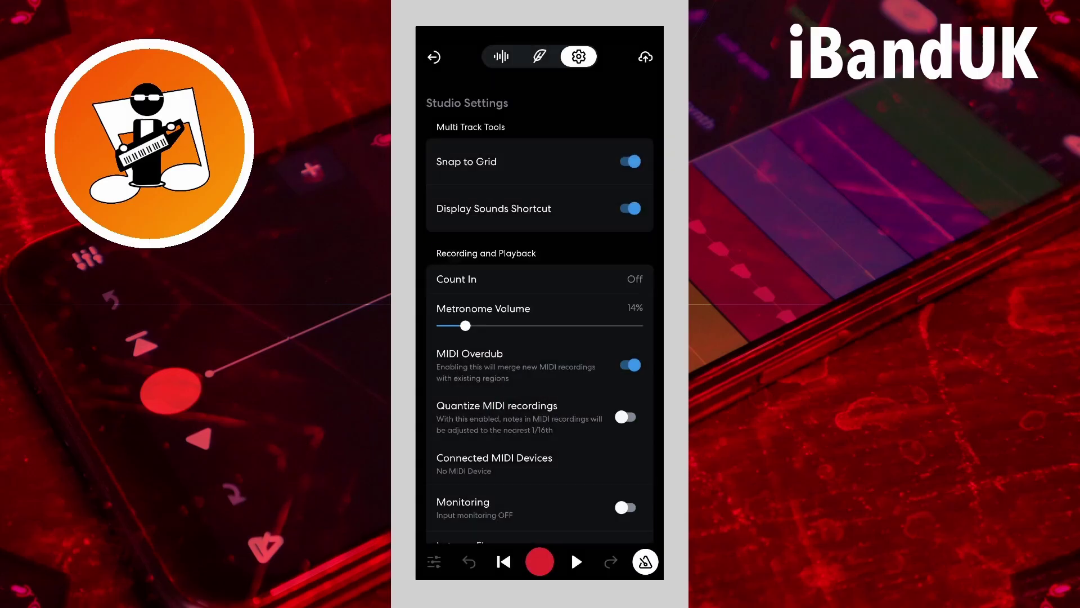
Step: Record a short voice take without count-in, then reopen the Count In options in settings
left_click(501, 57)
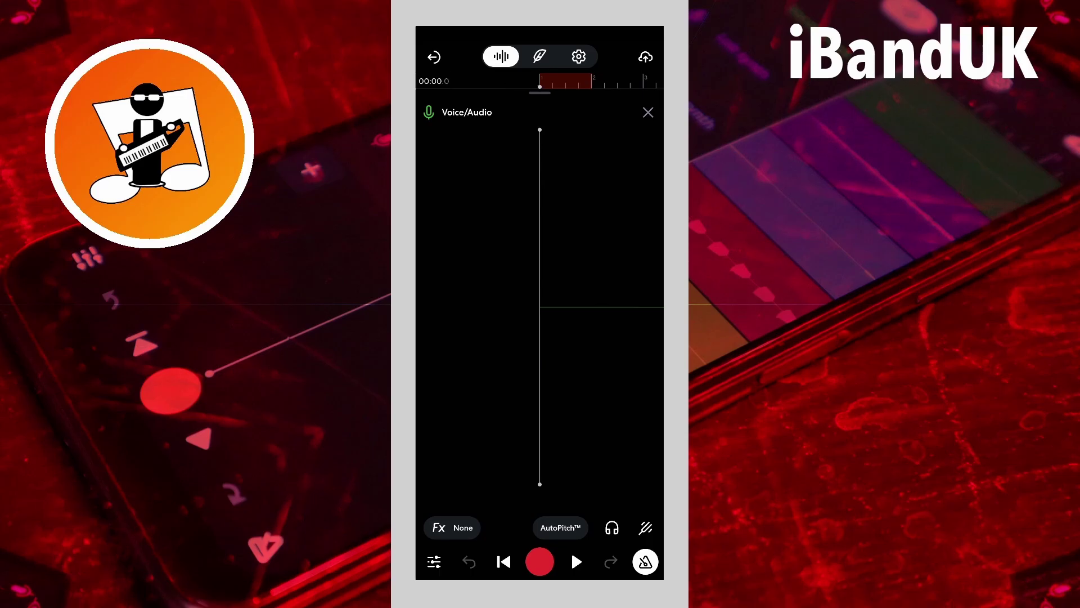
left_click(539, 561)
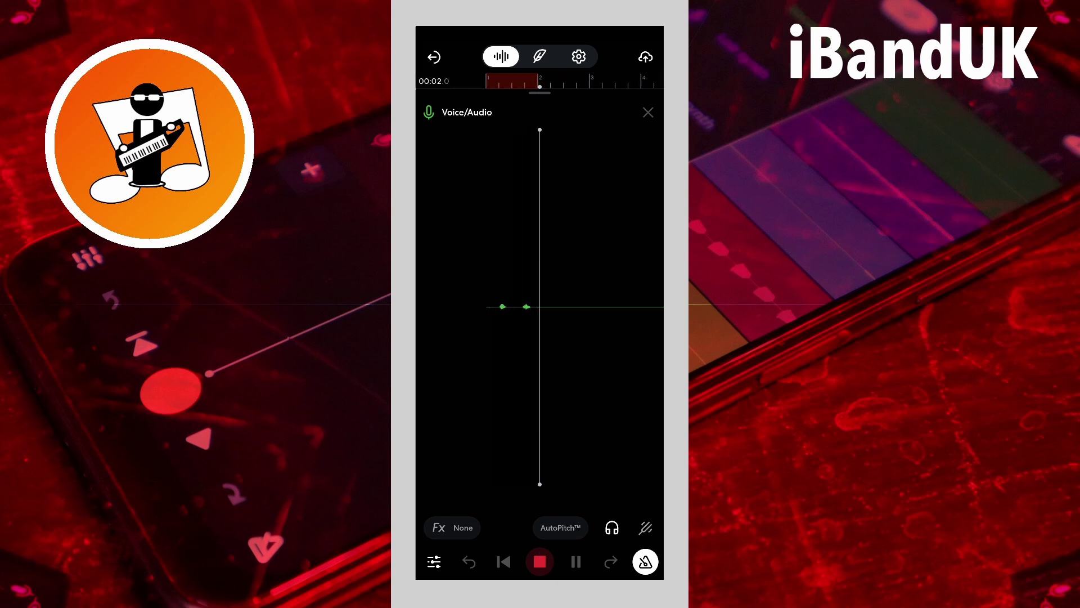
left_click(541, 561)
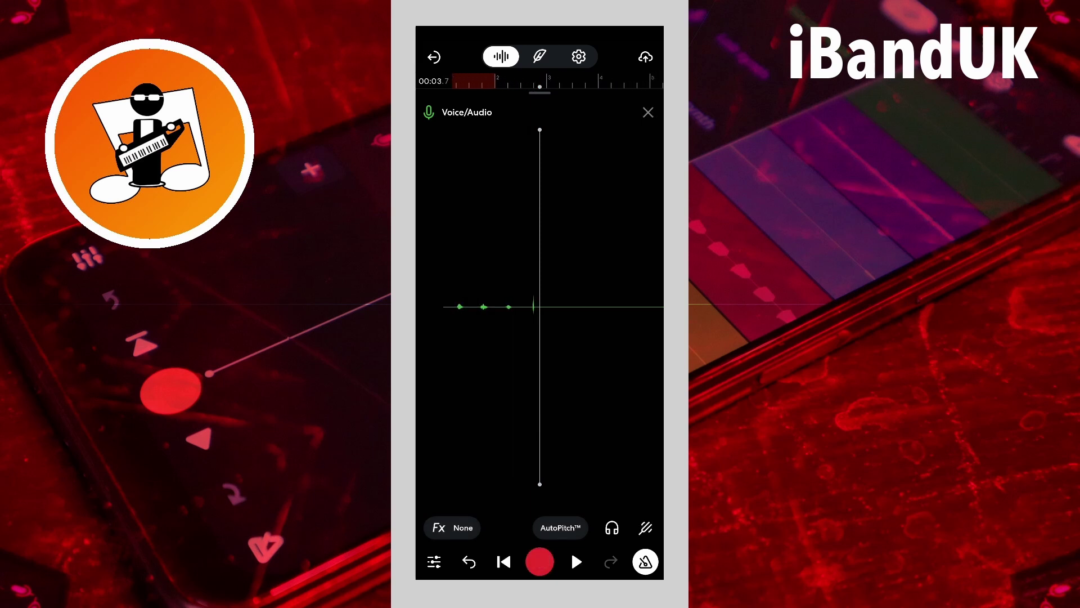
left_click(579, 57)
left_click(465, 274)
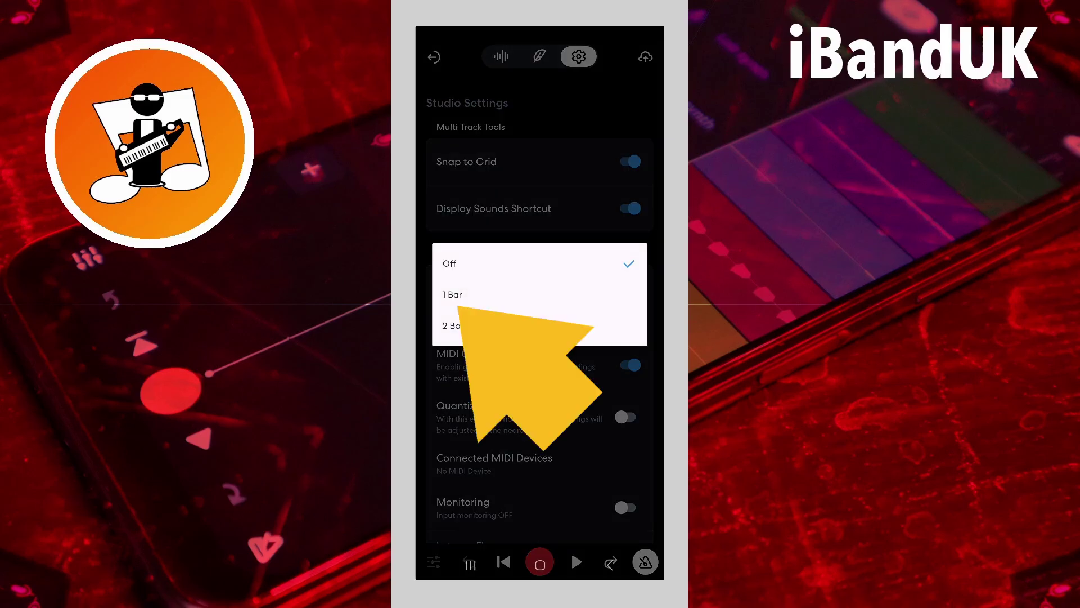
Step: Set Count In to 1 Bar and record a take from the timeline start
left_click(452, 295)
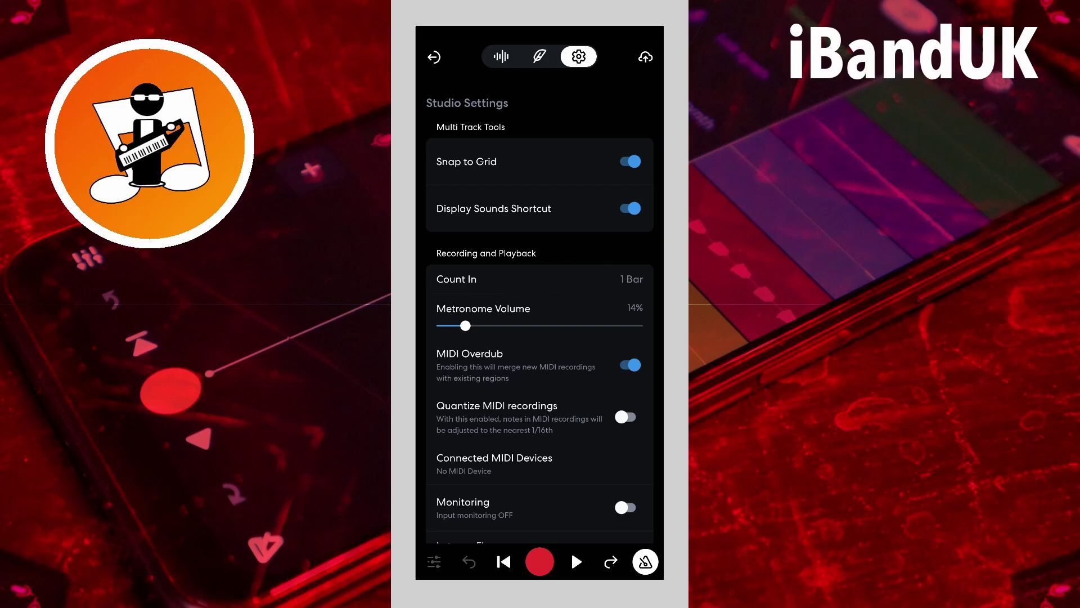
left_click(502, 56)
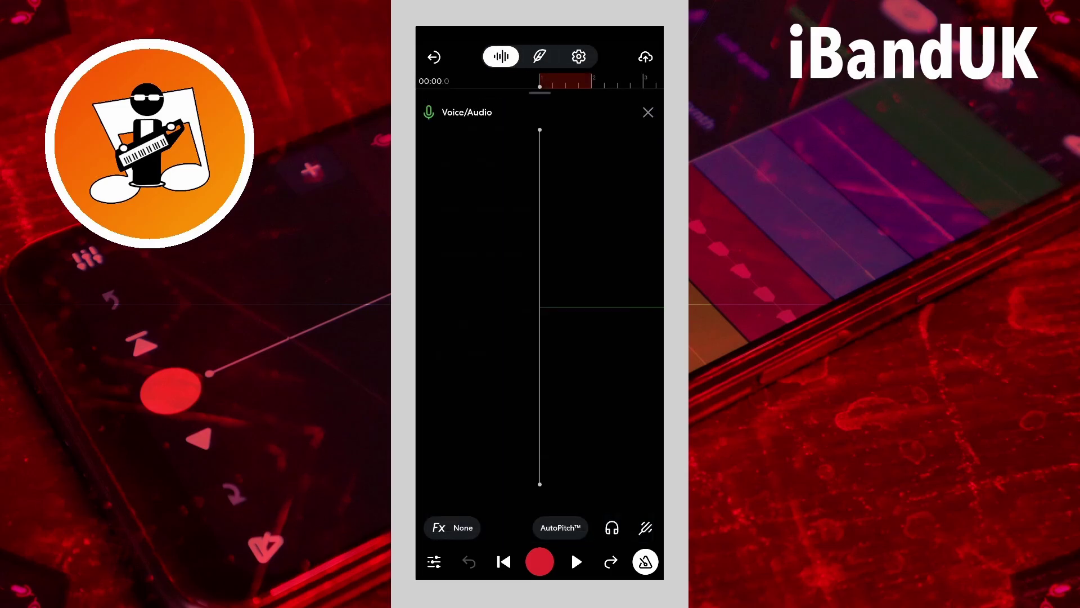
left_click(504, 562)
left_click(541, 562)
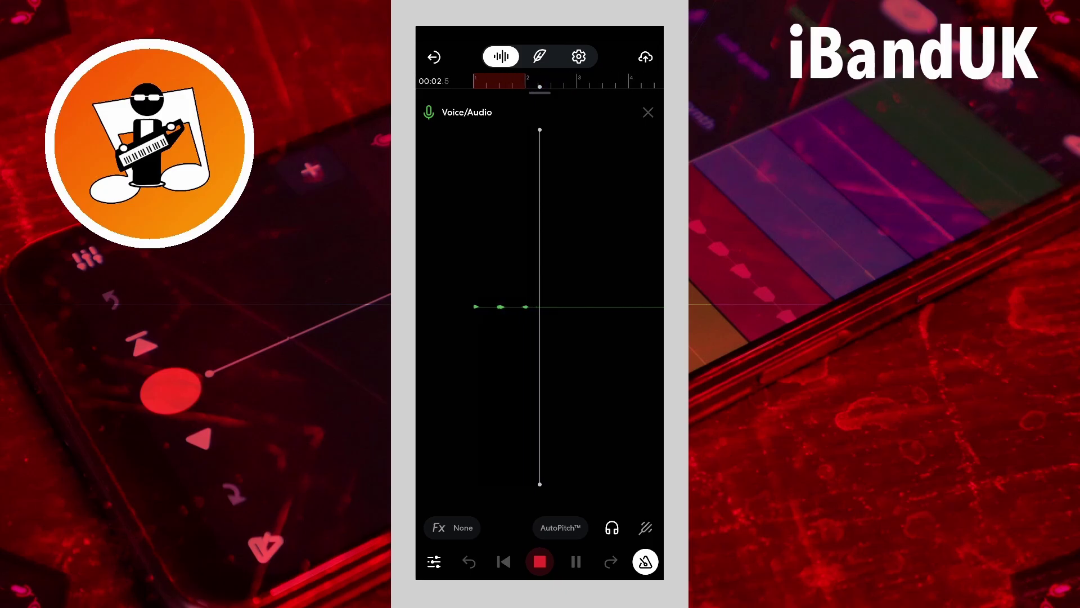
left_click(540, 562)
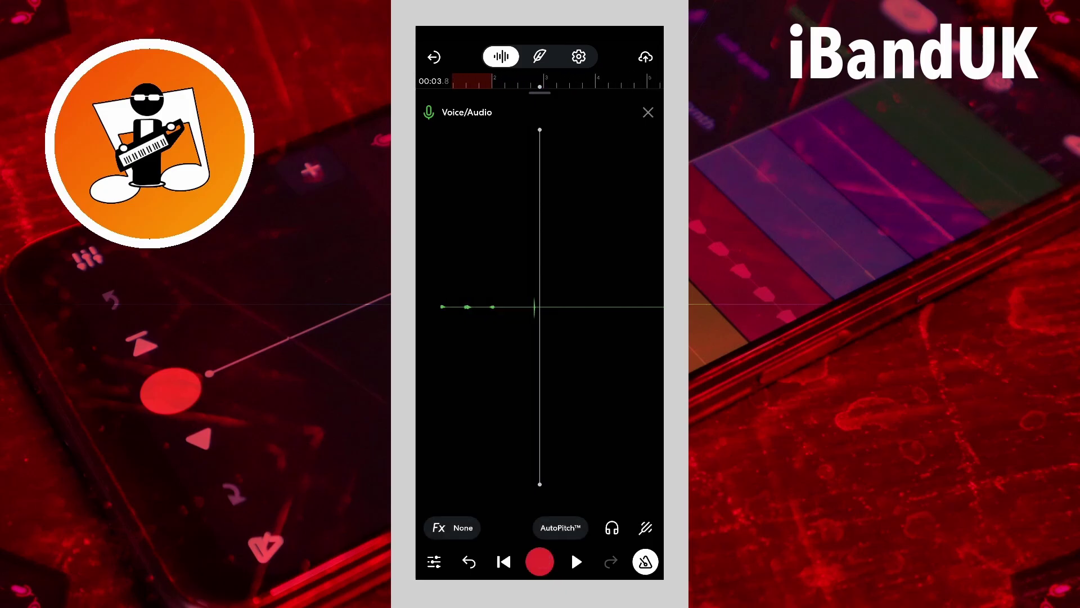
left_click(578, 56)
Step: Switch Count In to 2 Bars and record a take with the two-bar count-in
left_click(467, 278)
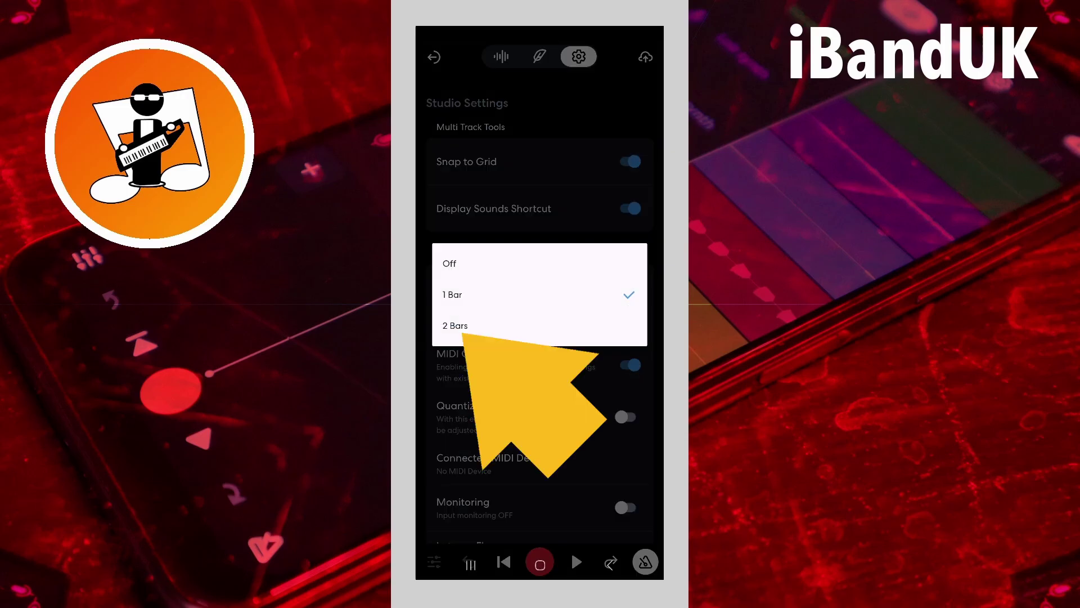
left_click(455, 325)
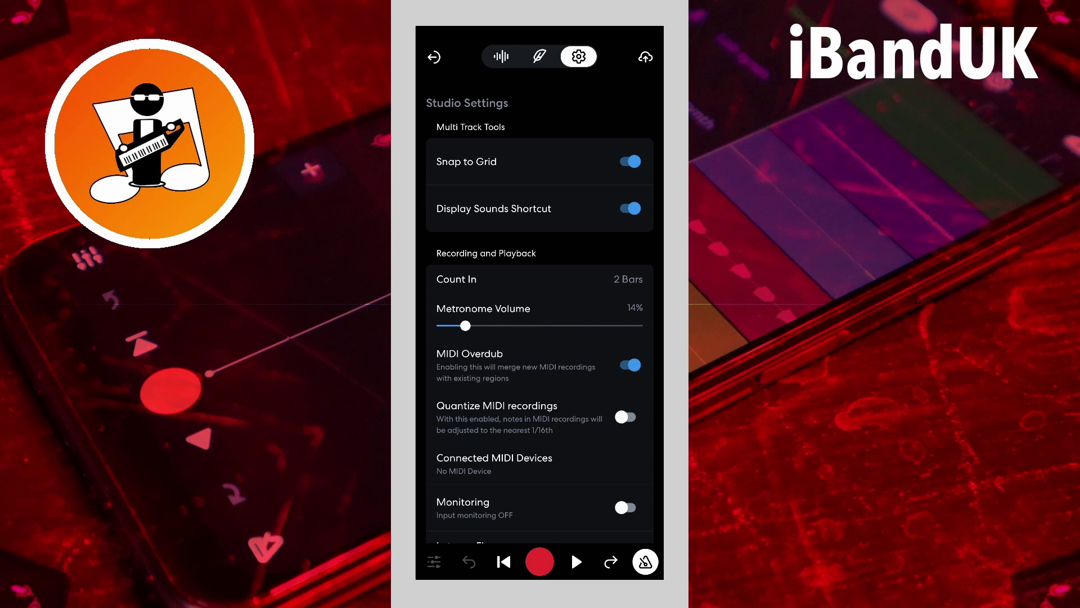
left_click(502, 57)
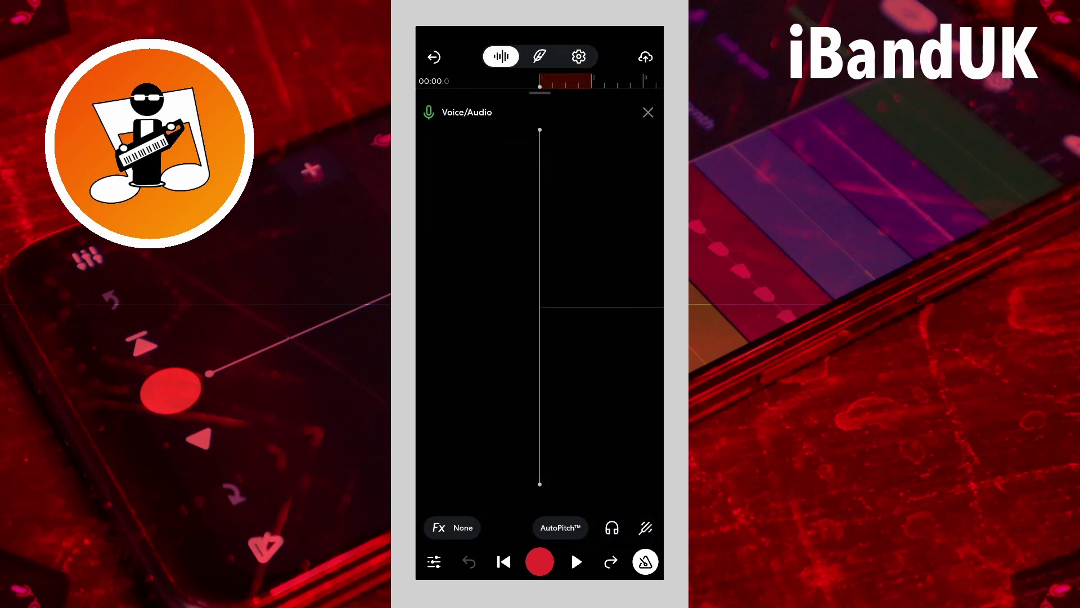
left_click(539, 561)
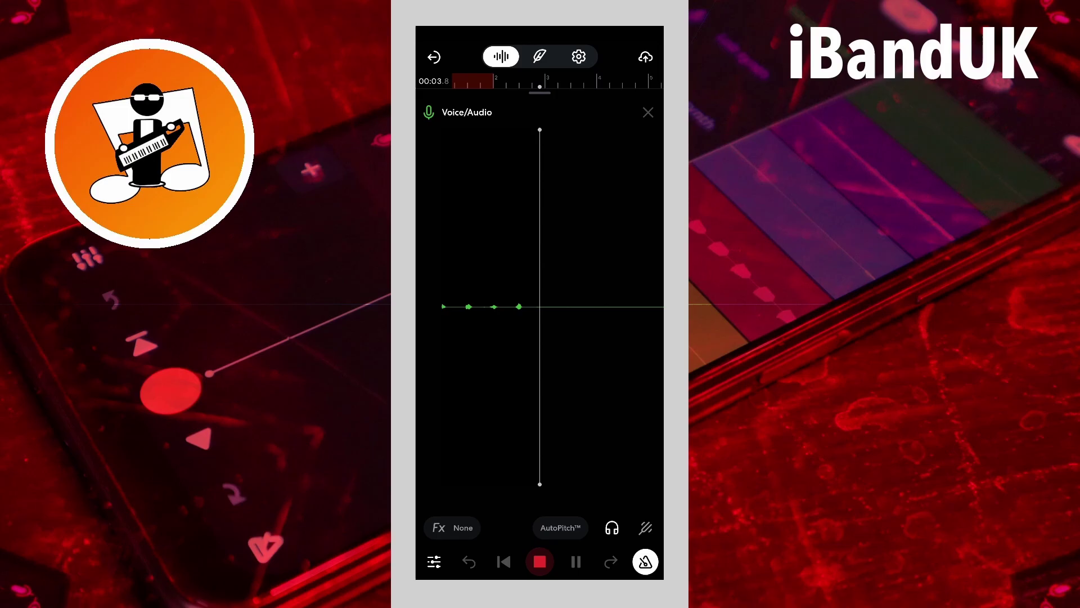
left_click(539, 561)
left_click(579, 56)
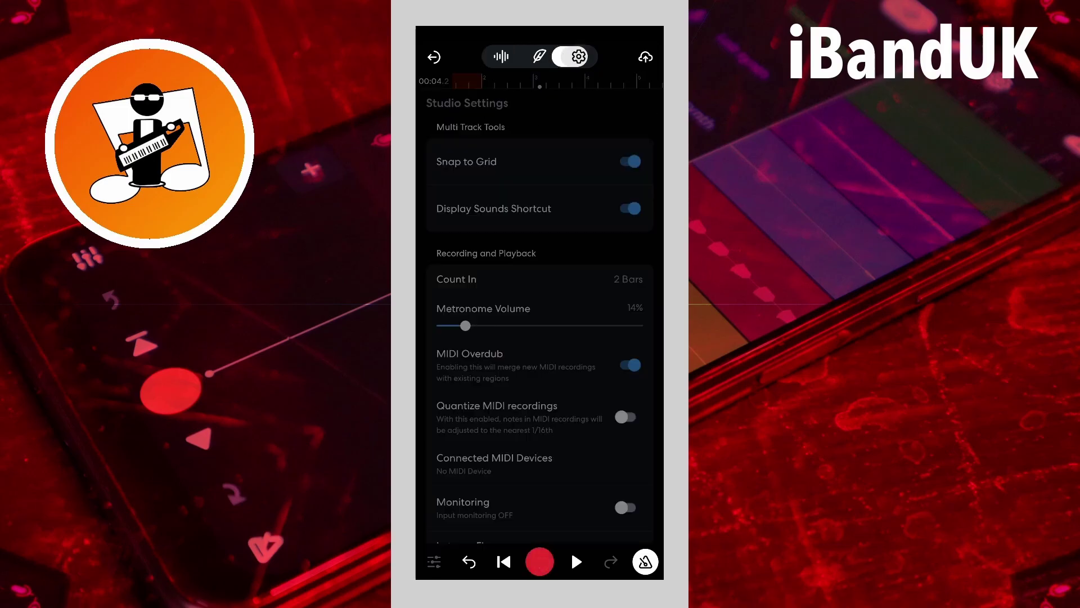